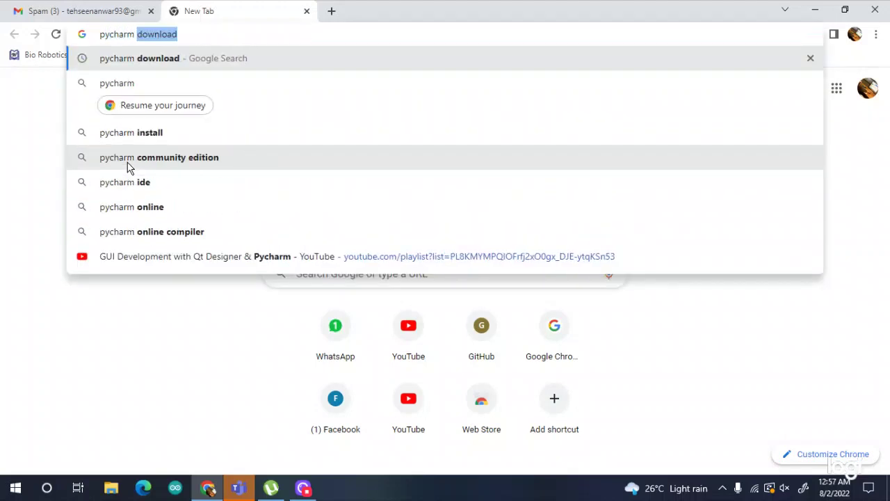
- Run the Google search for 'pycharm download' from the Chrome address bar
key("Return")
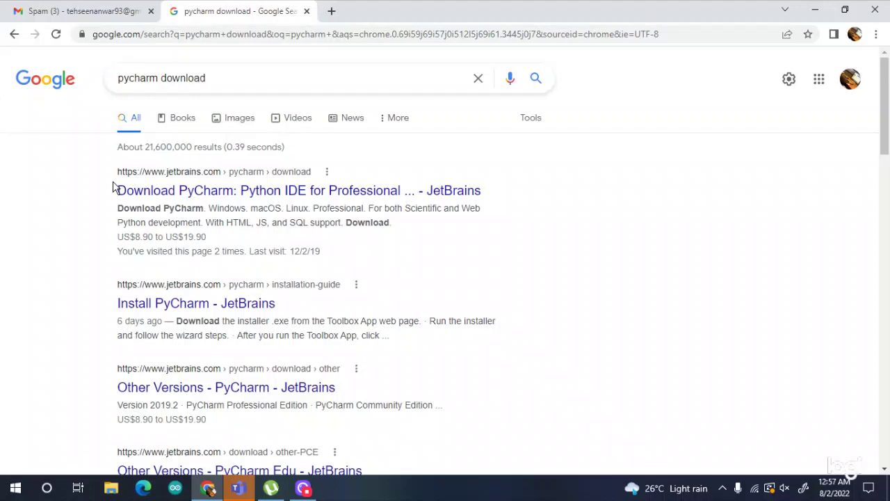
- Open the JetBrains 'Download PyCharm' result and close the cookie consent banner
left_click(166, 197)
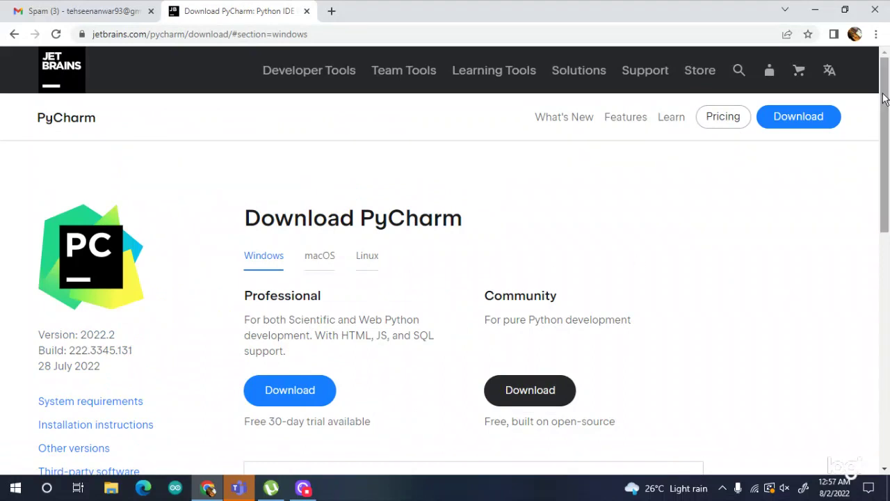
left_click_drag(882, 98, 887, 130)
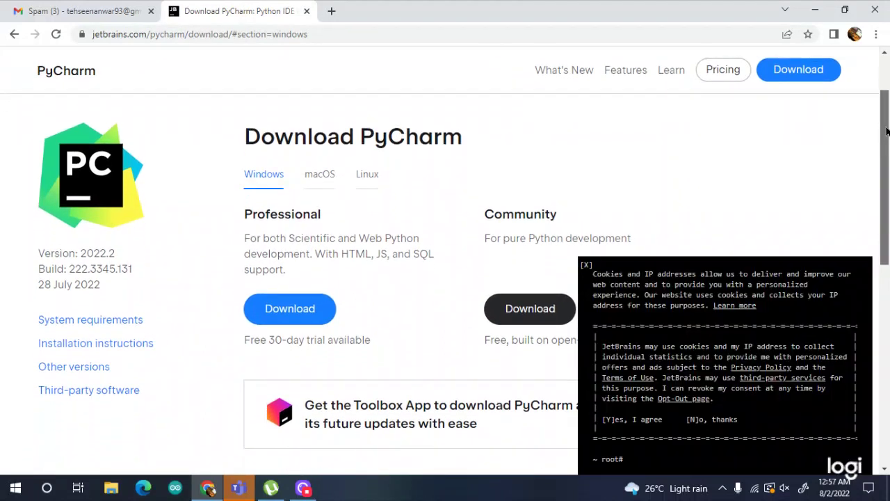
left_click(587, 265)
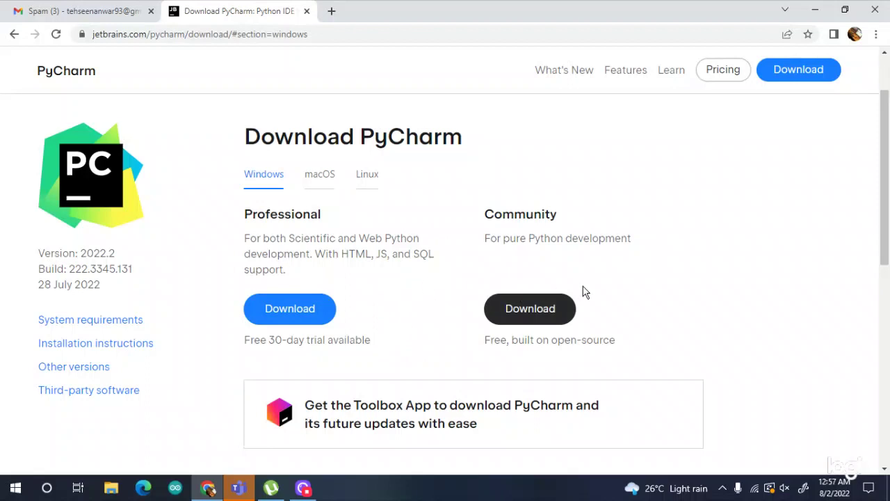
scroll(885, 230, "down", 1)
scroll(884, 240, "down", 1)
scroll(884, 248, "up", 1)
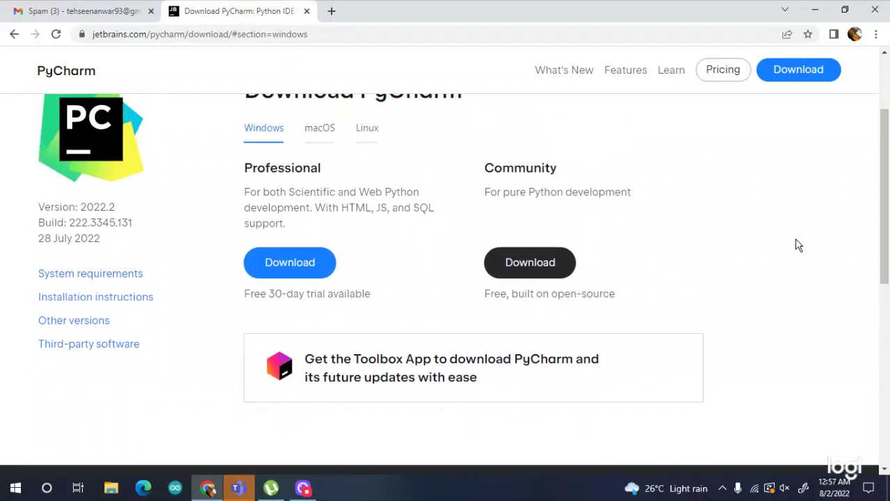
- Download the free PyCharm Community 2022.2 installer (.exe, 377 MB) for Windows
left_click(535, 267)
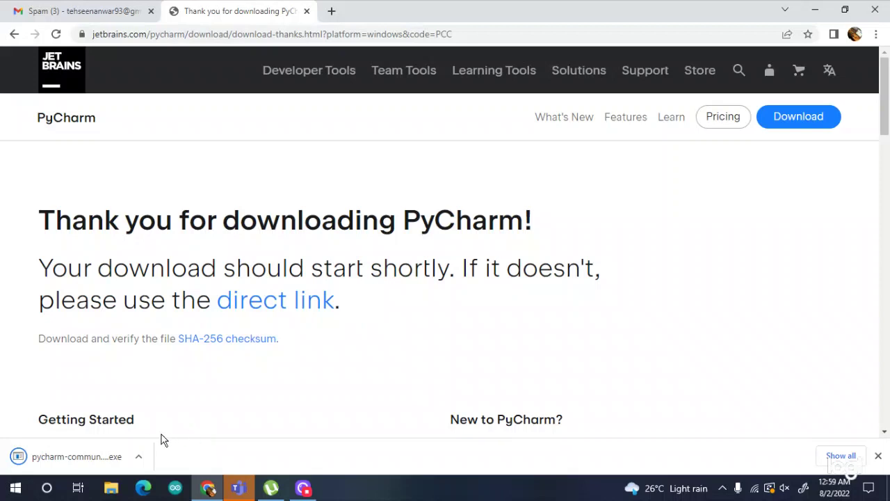
- Set the downloaded PyCharm installer to open automatically when the download finishes
left_click(137, 460)
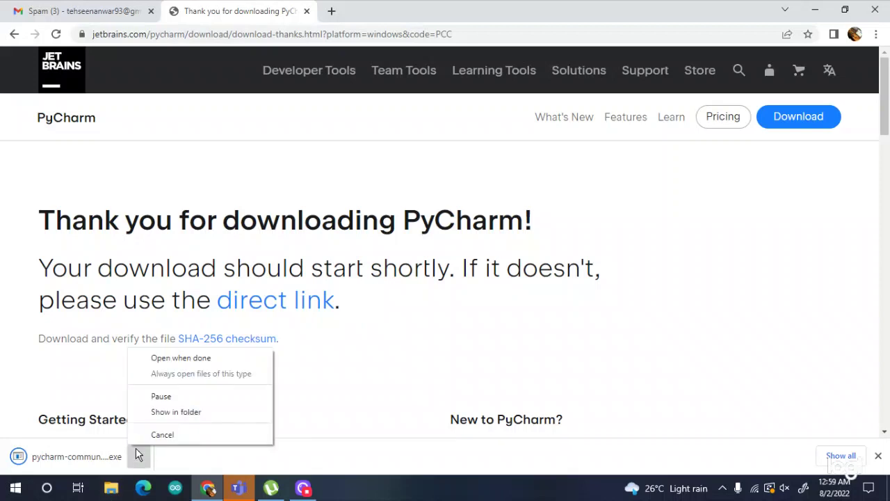
left_click(176, 359)
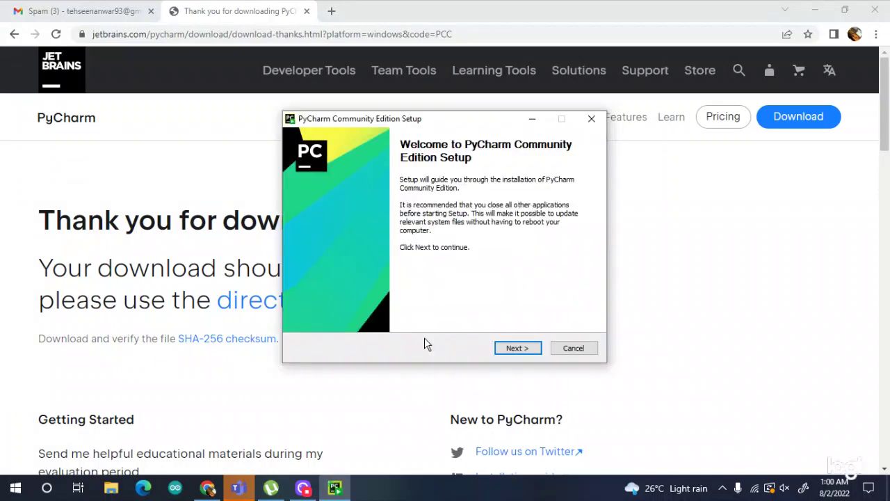
- Keep the default folder; enable desktop shortcut, Open Folder as Project, .py association and PATH
left_click(516, 348)
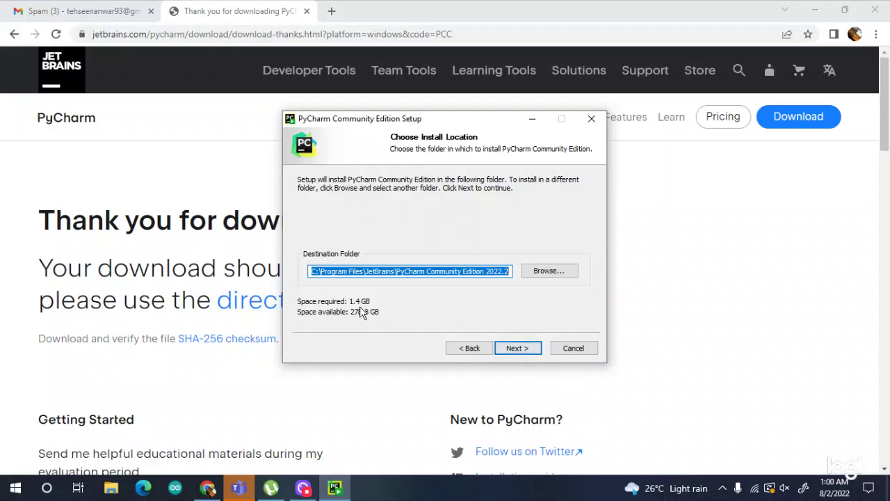
left_click(516, 348)
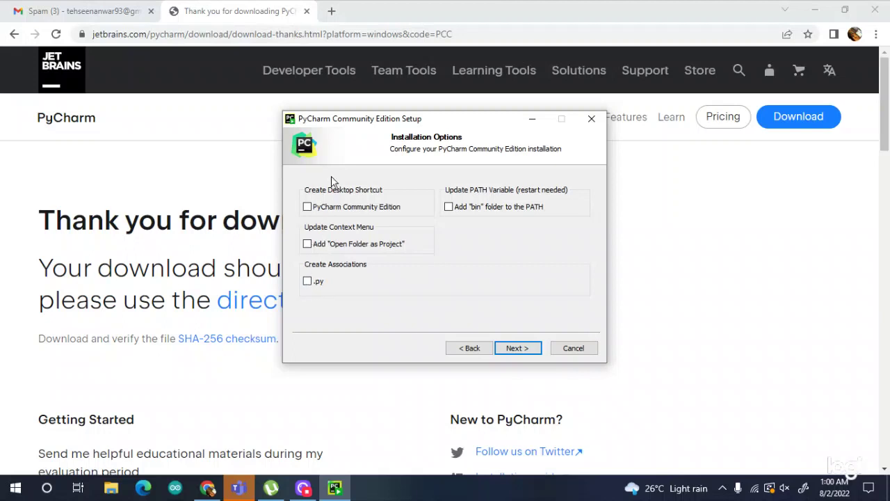
left_click(309, 208)
left_click(308, 244)
left_click(309, 283)
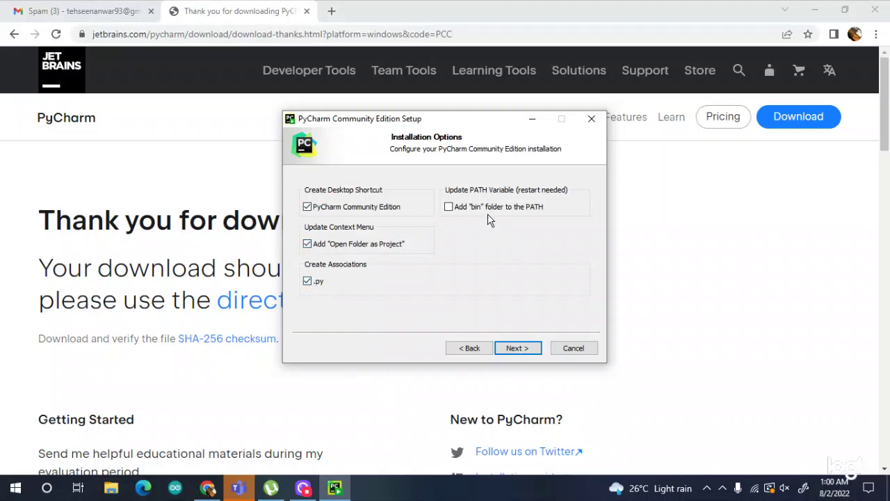
left_click(449, 210)
left_click(515, 347)
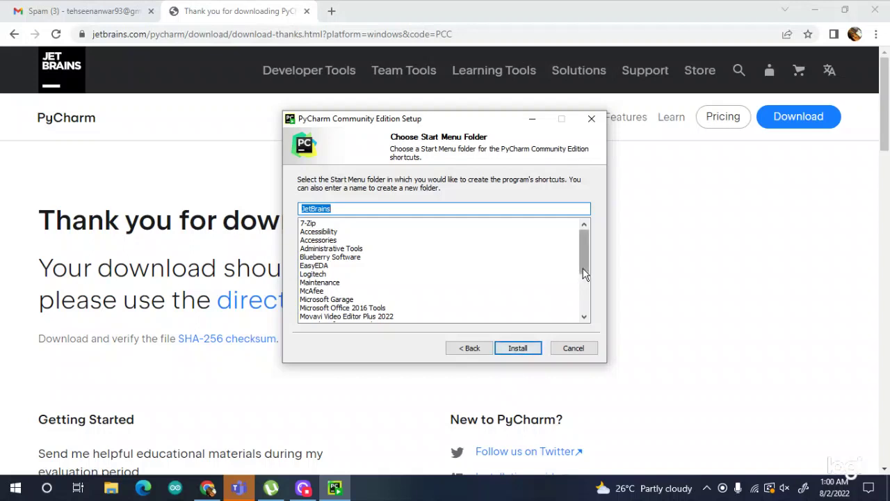
left_click_drag(584, 273, 580, 182)
- Install PyCharm Community Edition 2022.2 into the JetBrains Start Menu folder
left_click(516, 348)
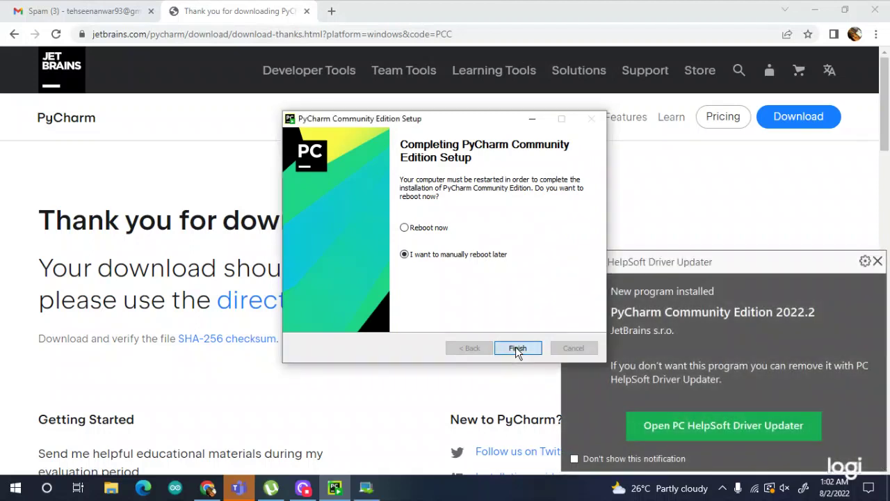
- Finish setup with reboot later, then launch PyCharm Community Edition 2022.2 from Start via 'pych'
left_click(517, 348)
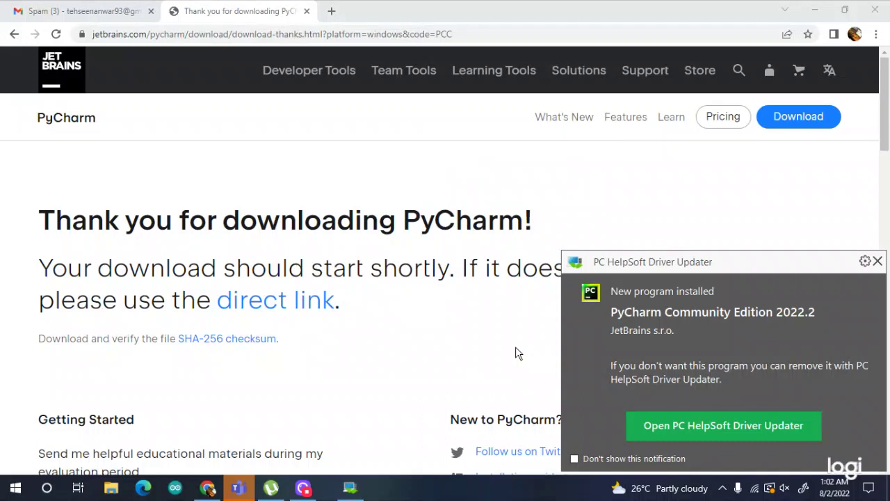
left_click(878, 261)
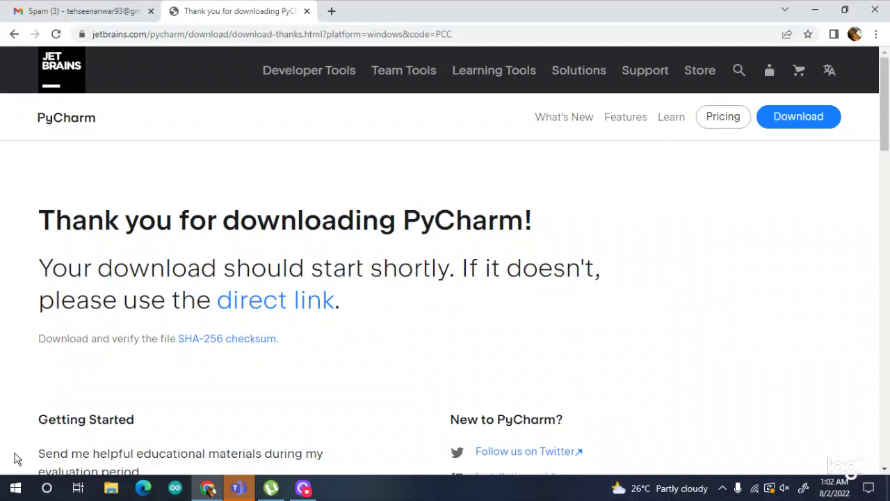
left_click(15, 488)
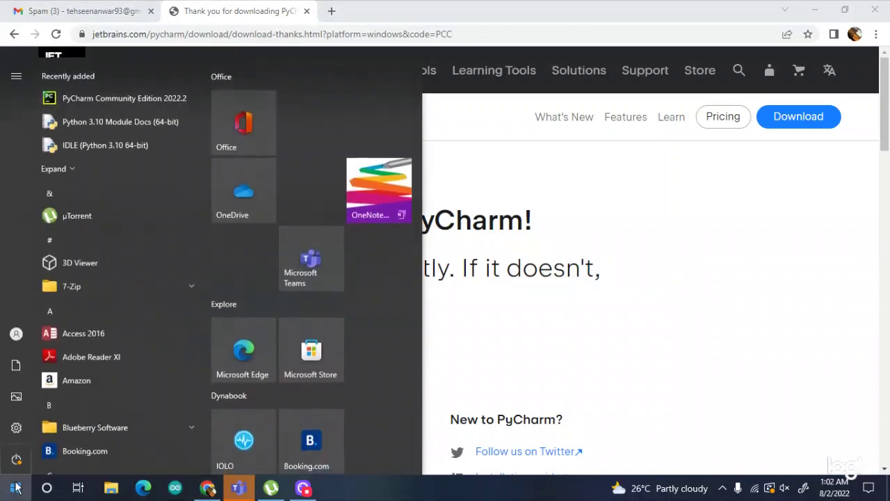
type("pych")
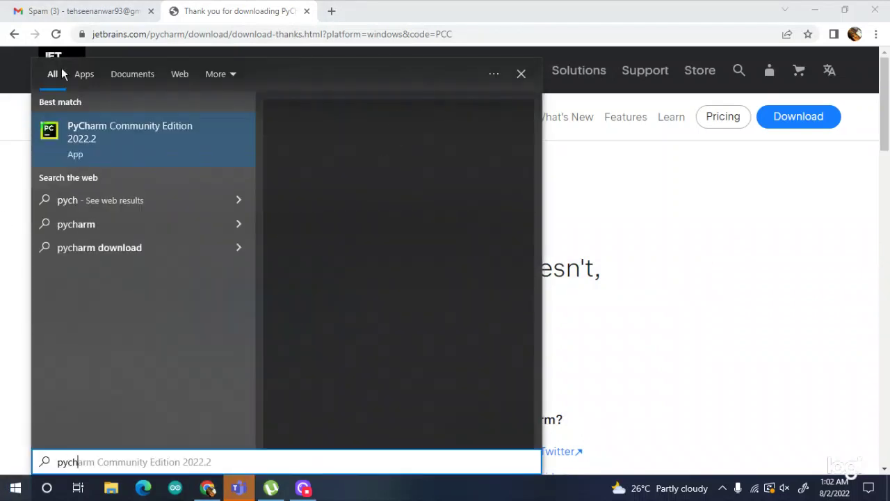
left_click(98, 154)
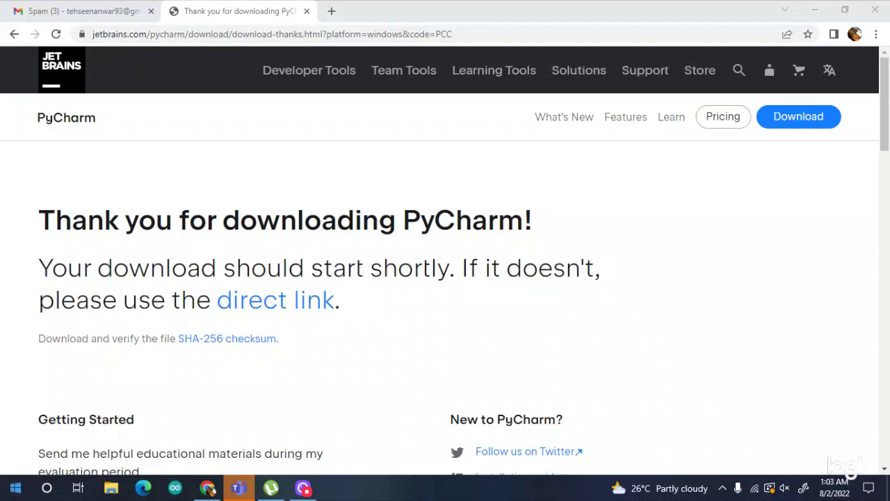
left_click(11, 496)
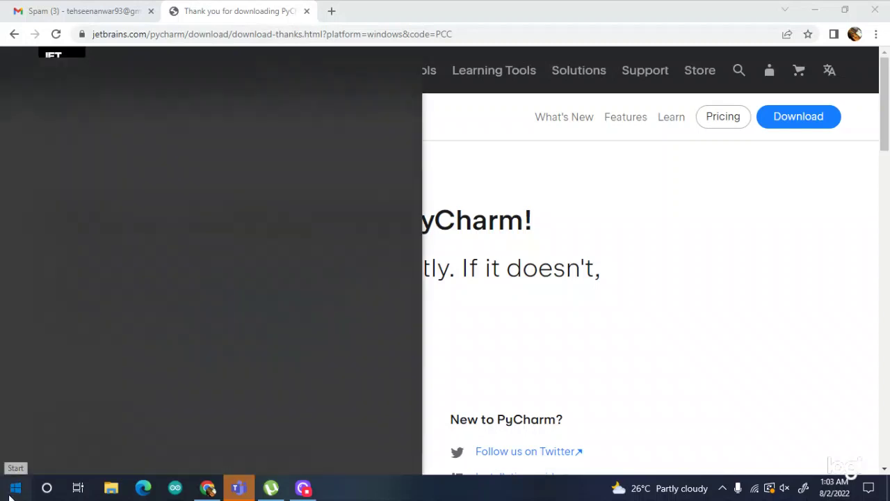
left_click(122, 106)
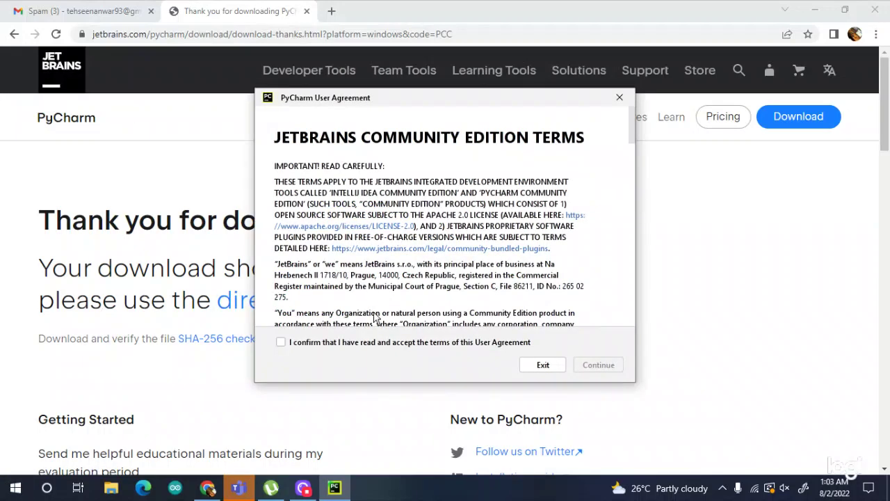
- Accept the Community Edition user agreement and choose Don't Send for data sharing
left_click(304, 344)
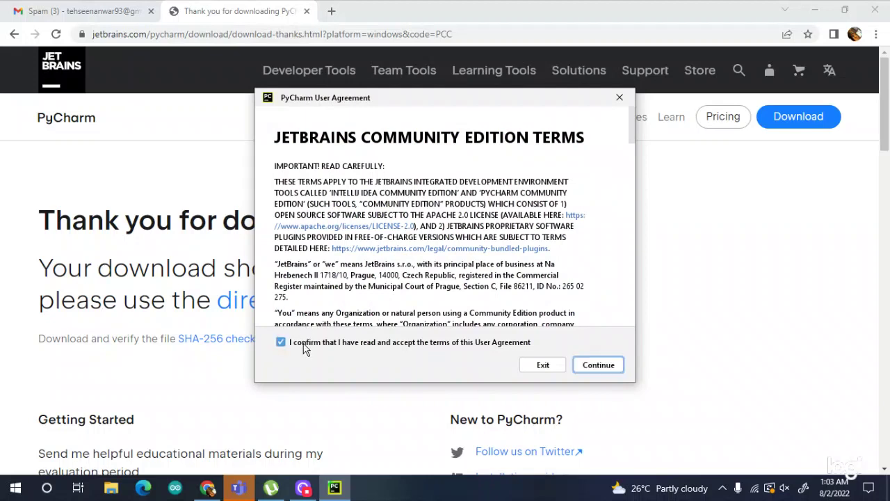
left_click(602, 369)
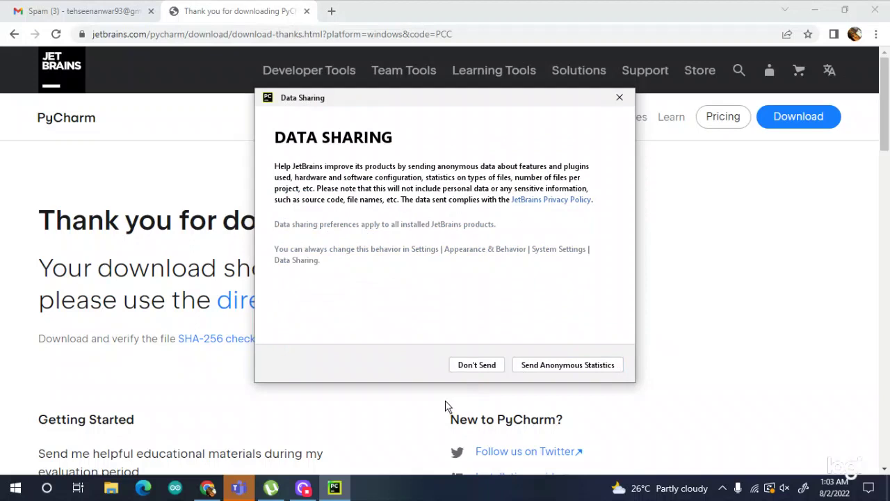
left_click(477, 364)
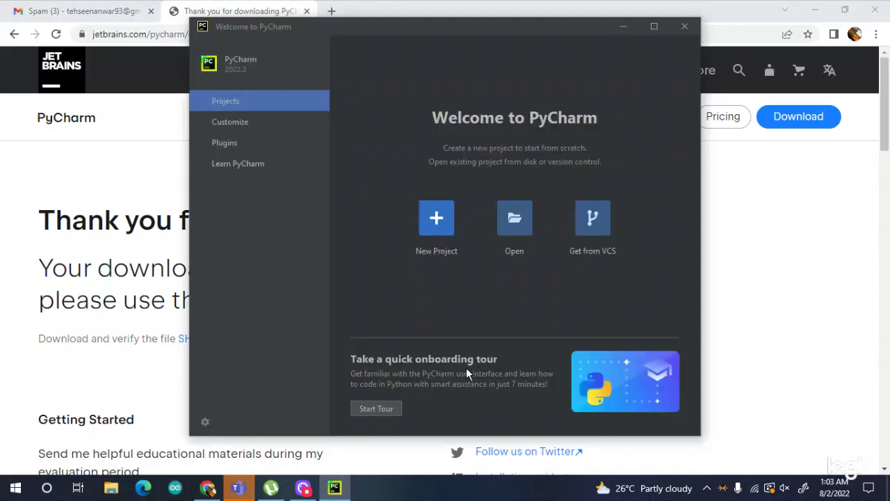
- Maximize the Welcome to PyCharm window to full screen
left_click(655, 29)
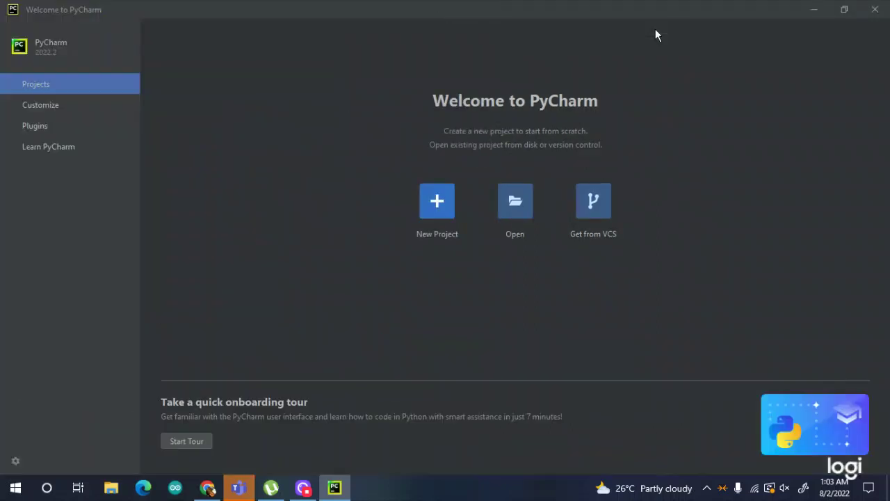